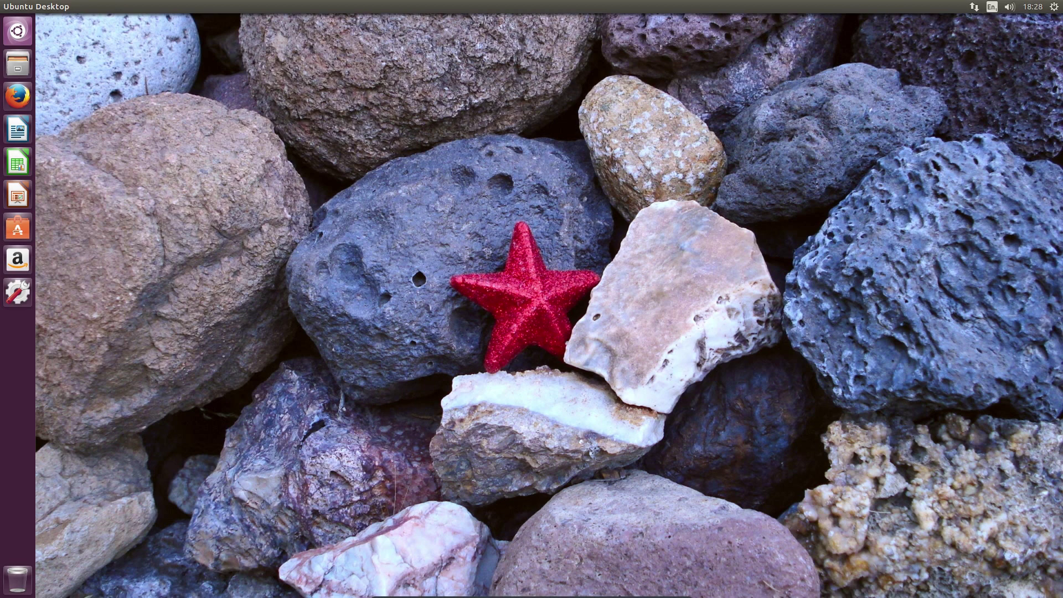
Log out and choose the Ubuntu (Default) session on the login screen.
{"action": "left_click", "coordinate": [1054, 8]}
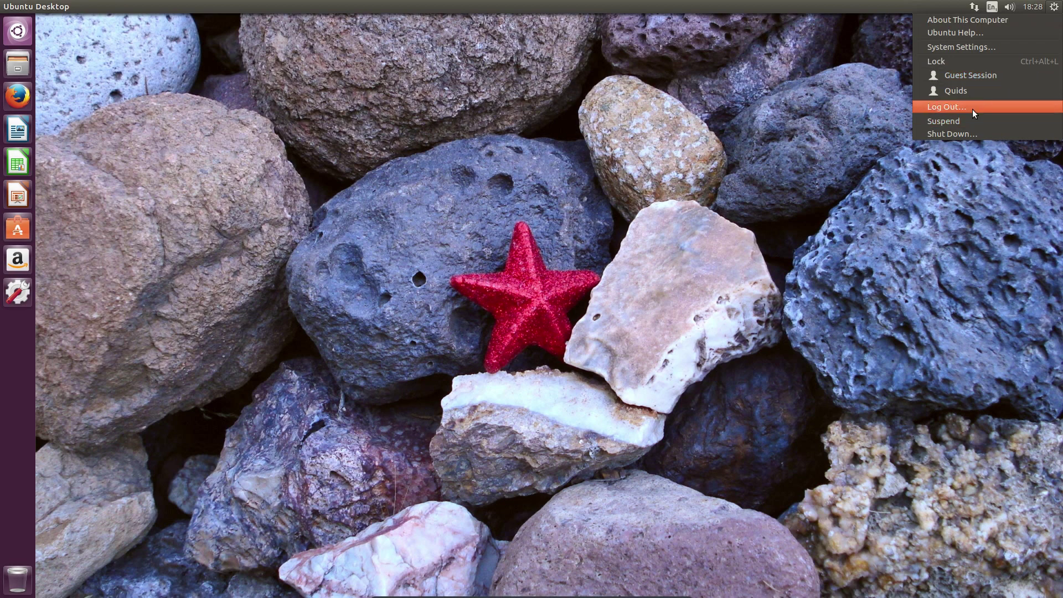
{"action": "left_click", "coordinate": [974, 110]}
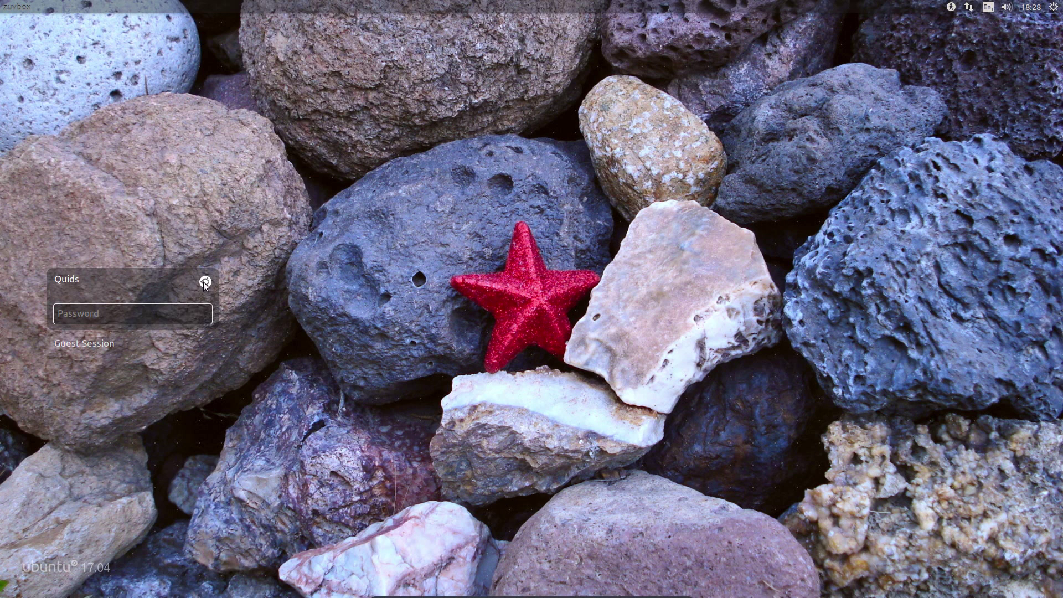
{"action": "left_click", "coordinate": [206, 282]}
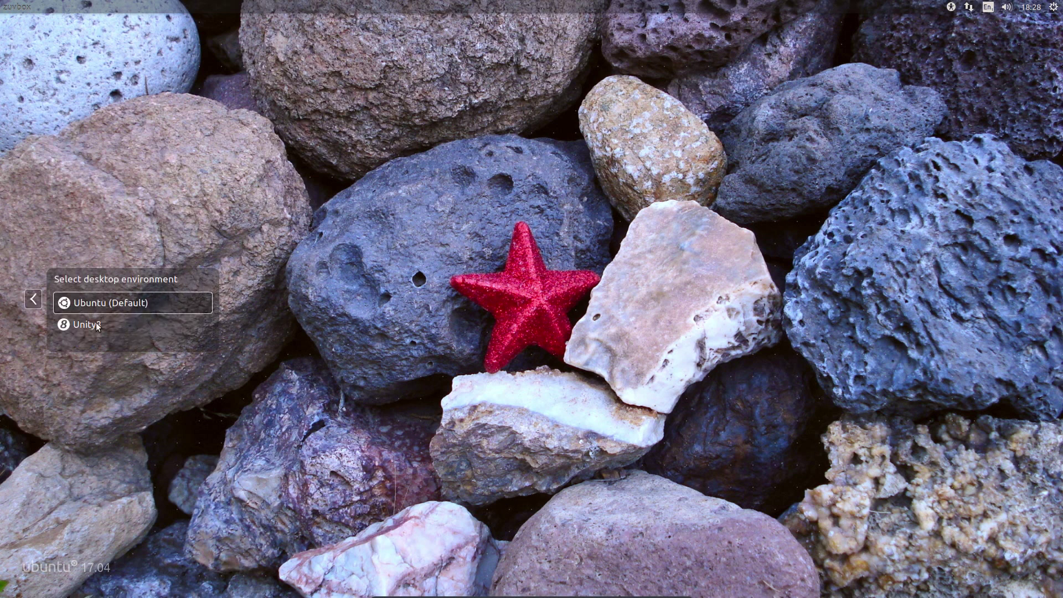
{"action": "left_click", "coordinate": [102, 304]}
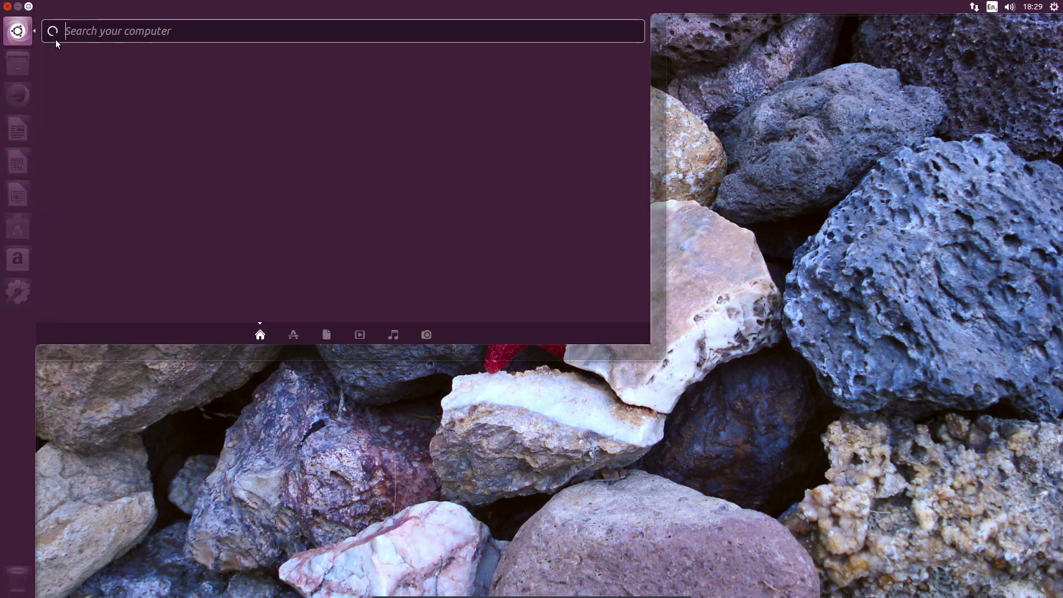
Launch Printers from a Dash search for 'print' and start adding a new printer.
{"action": "type", "text": "p"}
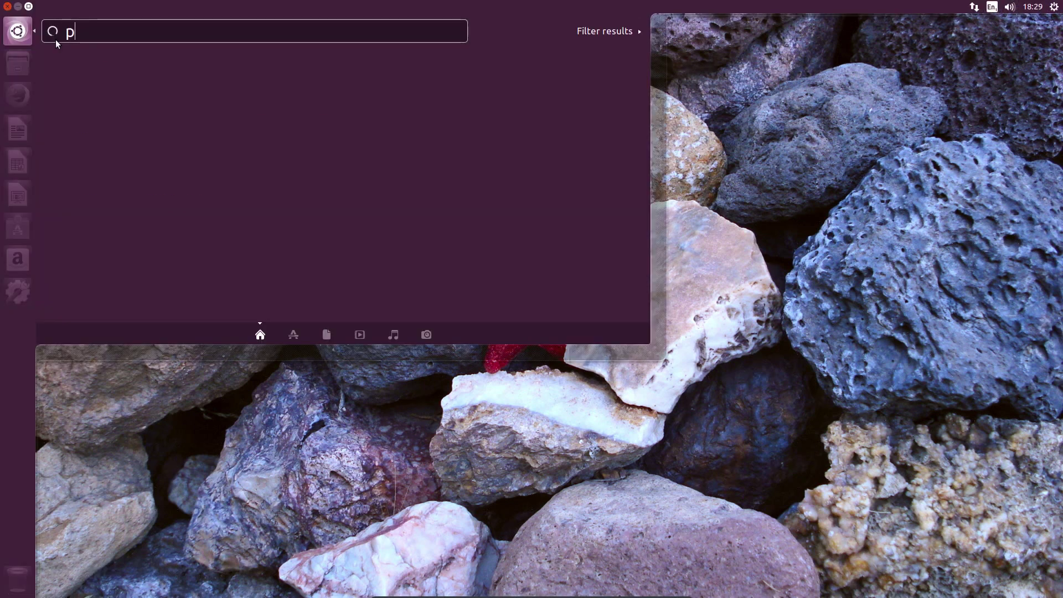
{"action": "type", "text": "rint"}
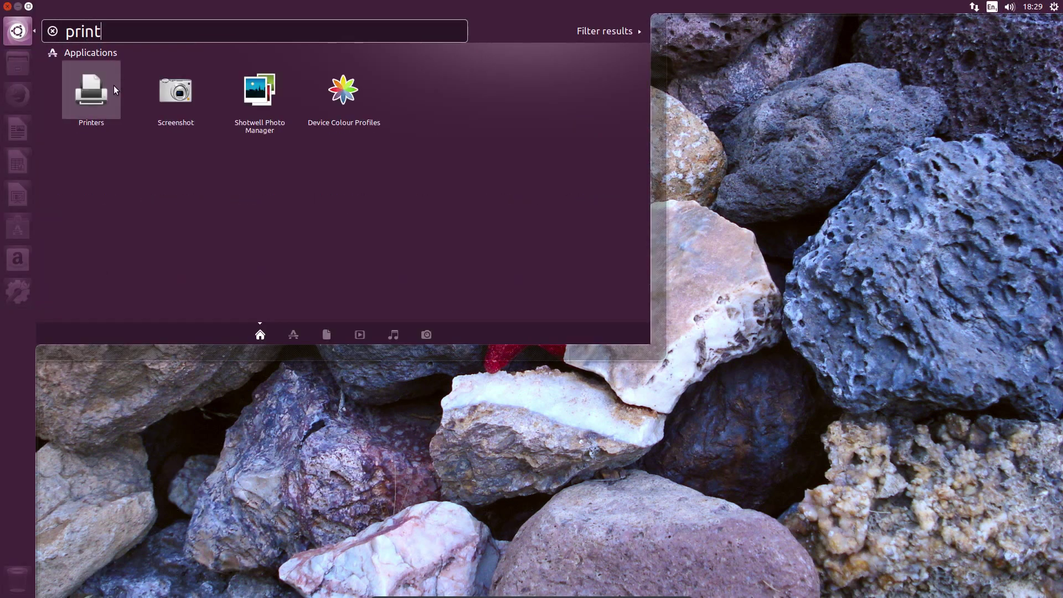
{"action": "left_click", "coordinate": [114, 85]}
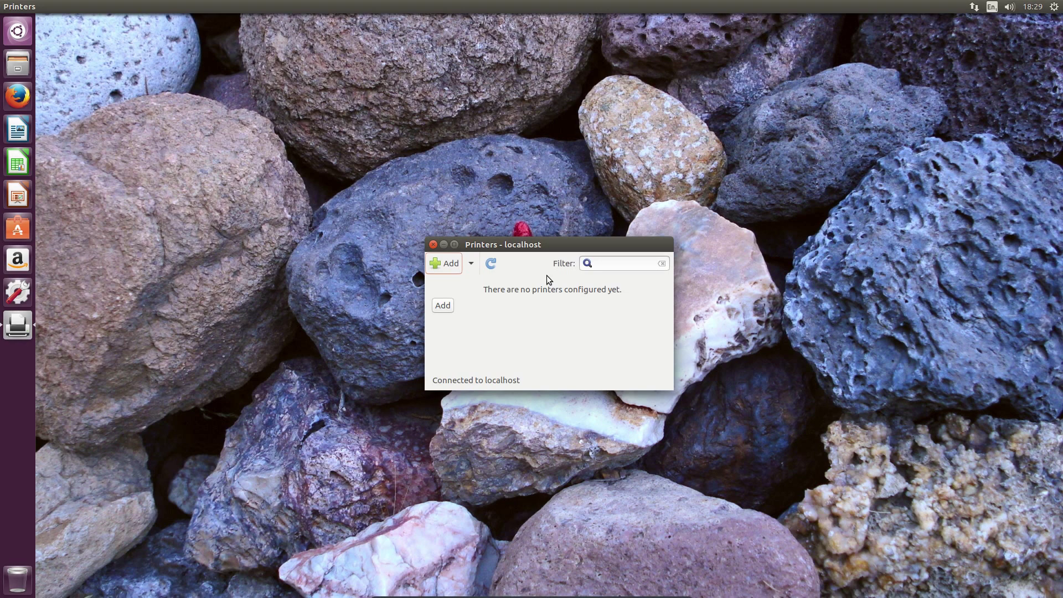
{"action": "left_click", "coordinate": [469, 264]}
{"action": "left_click", "coordinate": [458, 262]}
{"action": "left_click", "coordinate": [455, 262]}
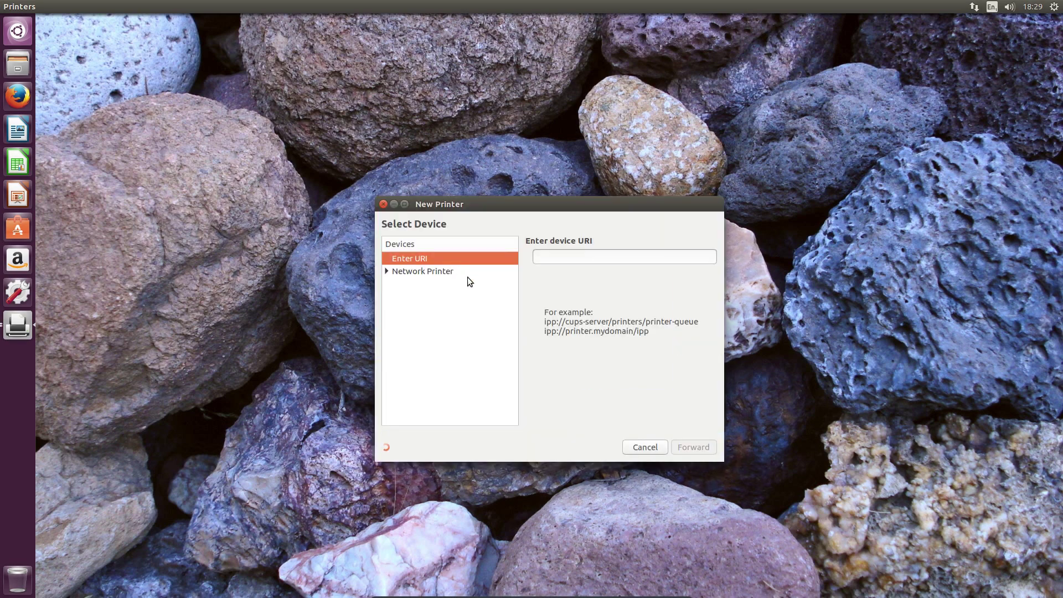
Expand the Network Printer connection types and arrange the New Printer and Printers windows side by side.
{"action": "left_click", "coordinate": [387, 272]}
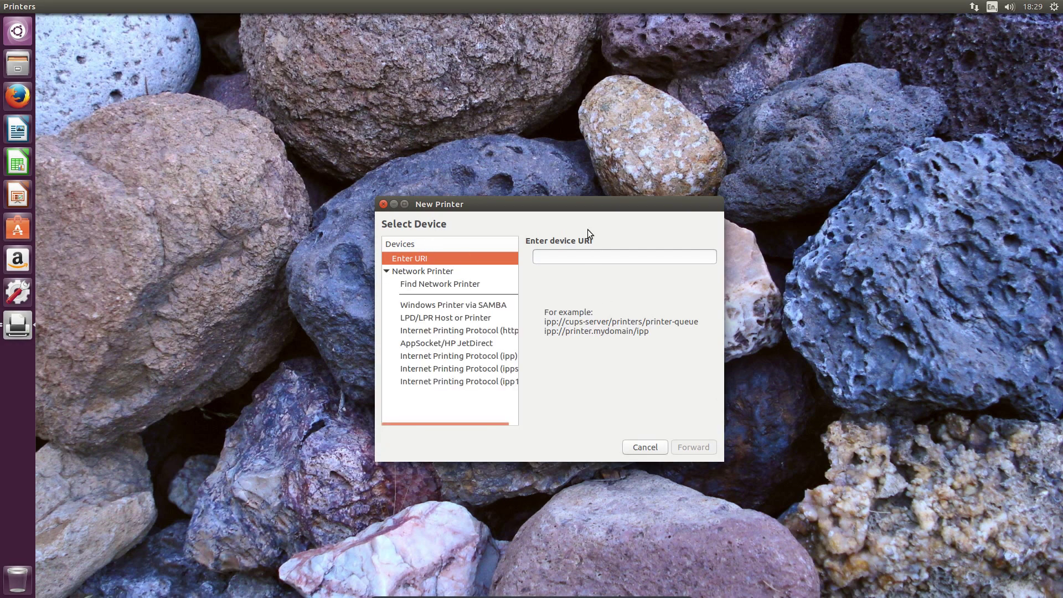
{"action": "left_click_drag", "start_coordinate": [482, 207], "coordinate": [736, 212]}
{"action": "left_click_drag", "start_coordinate": [576, 247], "coordinate": [483, 251]}
{"action": "left_click_drag", "start_coordinate": [700, 208], "coordinate": [683, 205]}
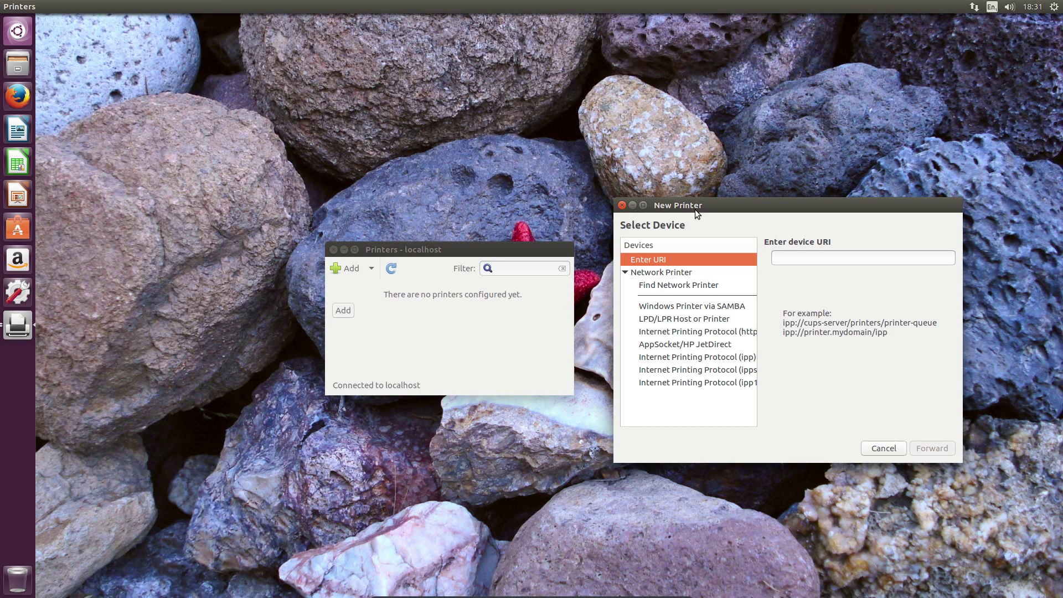
Close the printer windows and launch Disks from a Dash search for 'part'.
{"action": "key", "text": "Escape"}
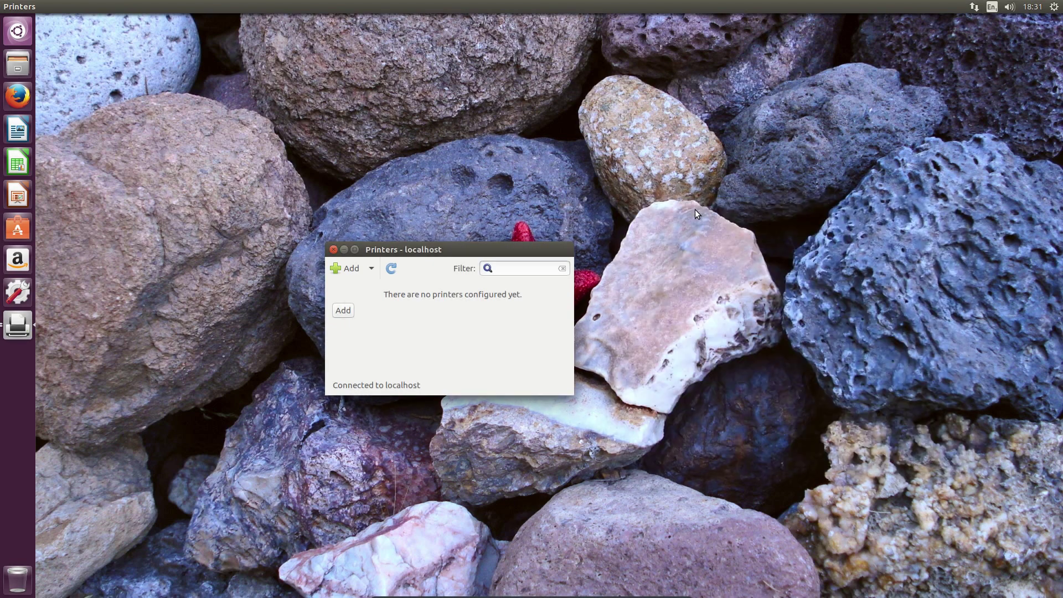
{"action": "key", "text": "alt+F4"}
{"action": "left_click", "coordinate": [17, 36]}
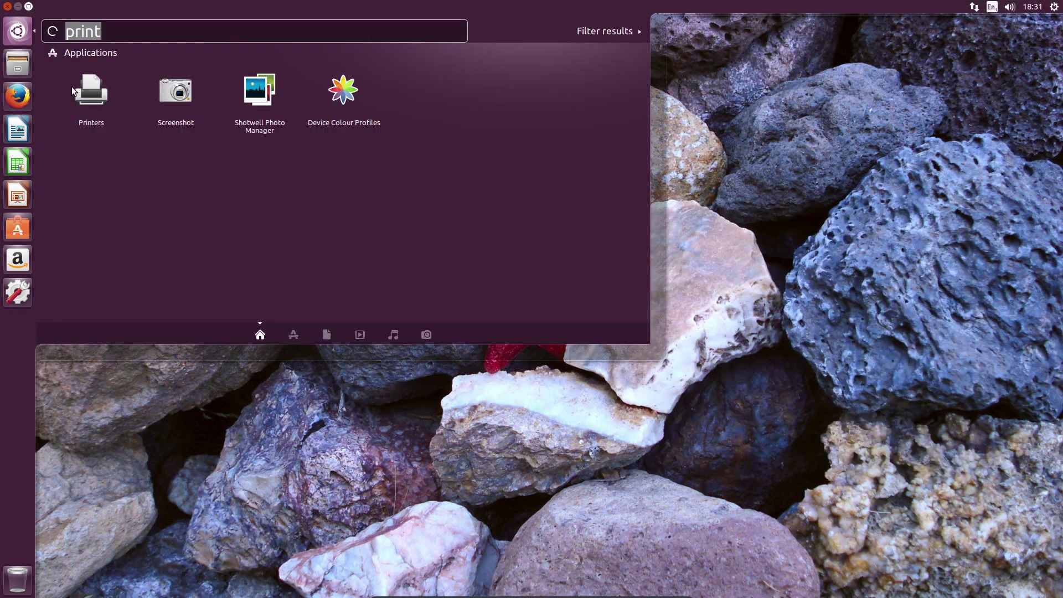
{"action": "type", "text": "part"}
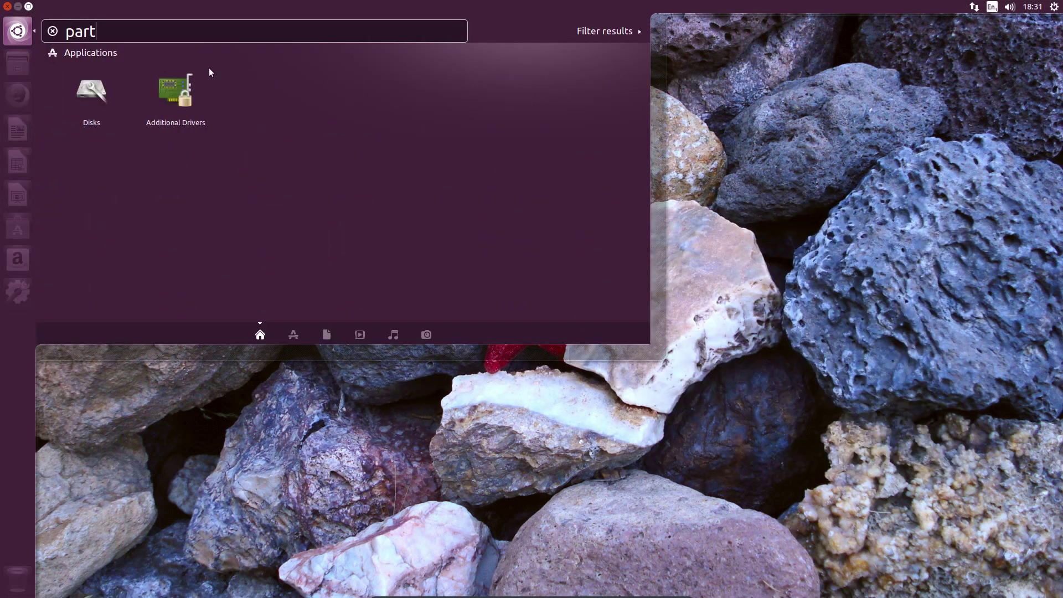
{"action": "left_click", "coordinate": [92, 93]}
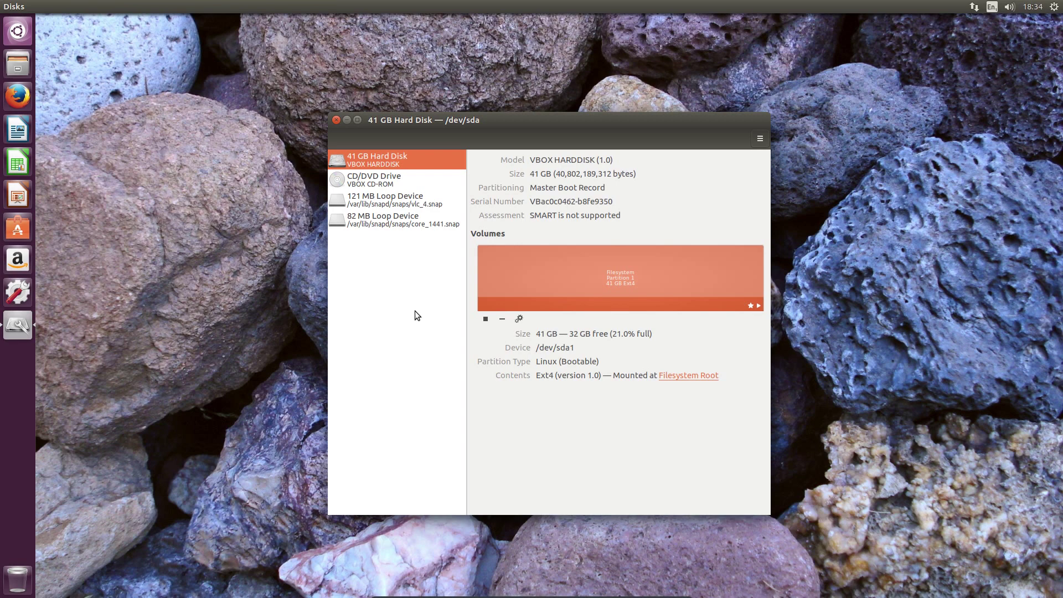
Close Disks, launch Terminal and run uname -a, showing kernel 4.10.0-14-generic x86_64.
{"action": "left_click", "coordinate": [336, 121]}
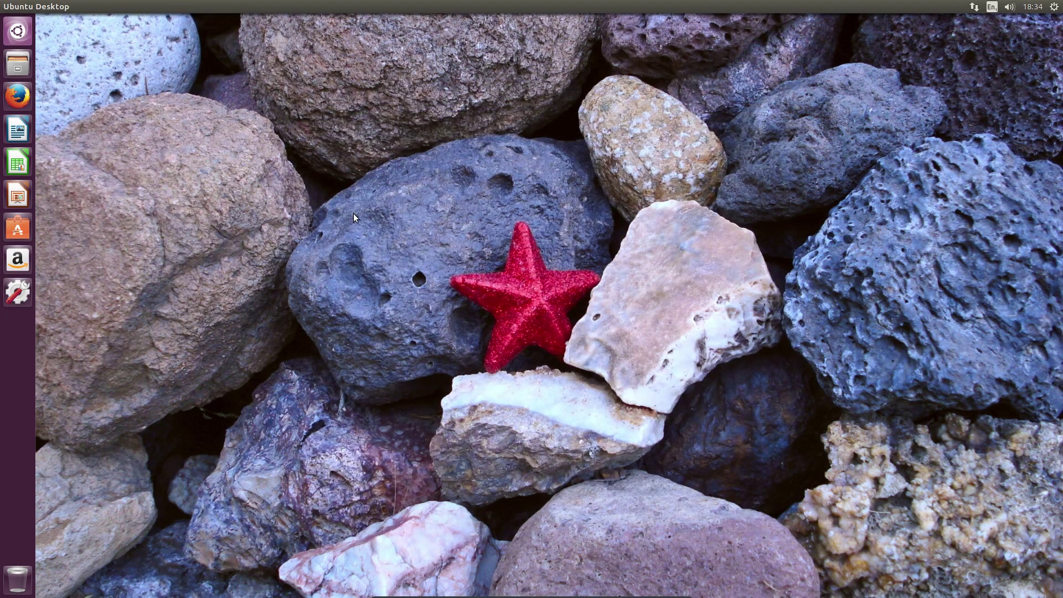
{"action": "left_click", "coordinate": [17, 34]}
{"action": "type", "text": "ter"}
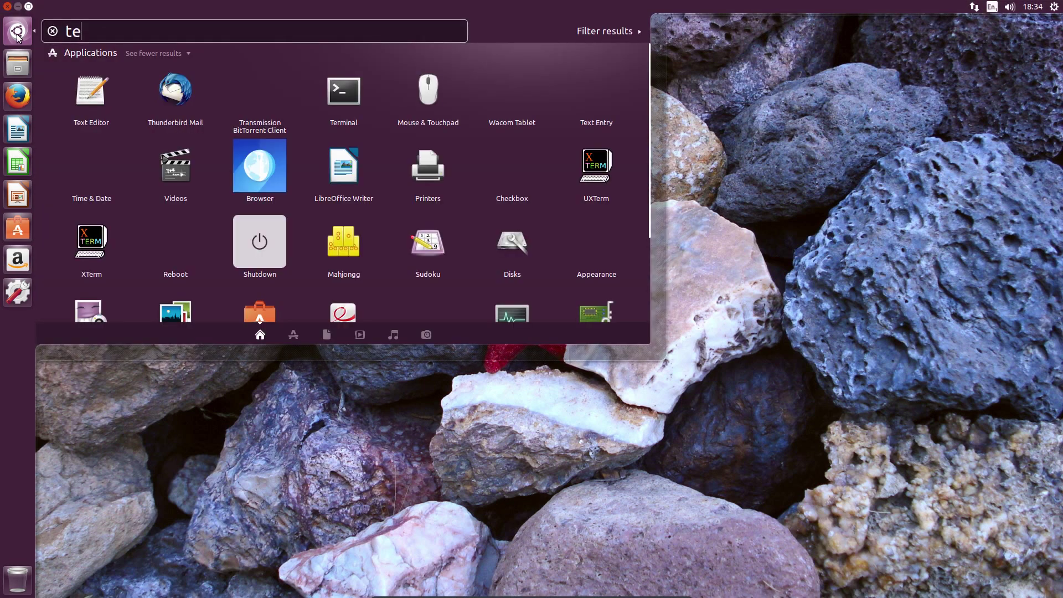
{"action": "left_click", "coordinate": [81, 102]}
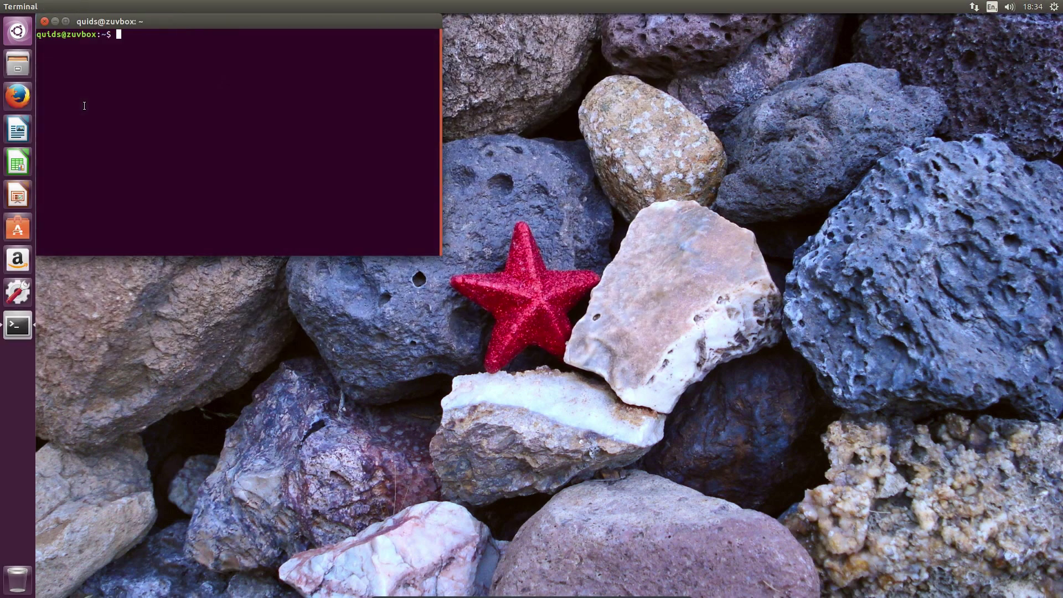
{"action": "type", "text": "uname -a"}
{"action": "key", "text": "Return"}
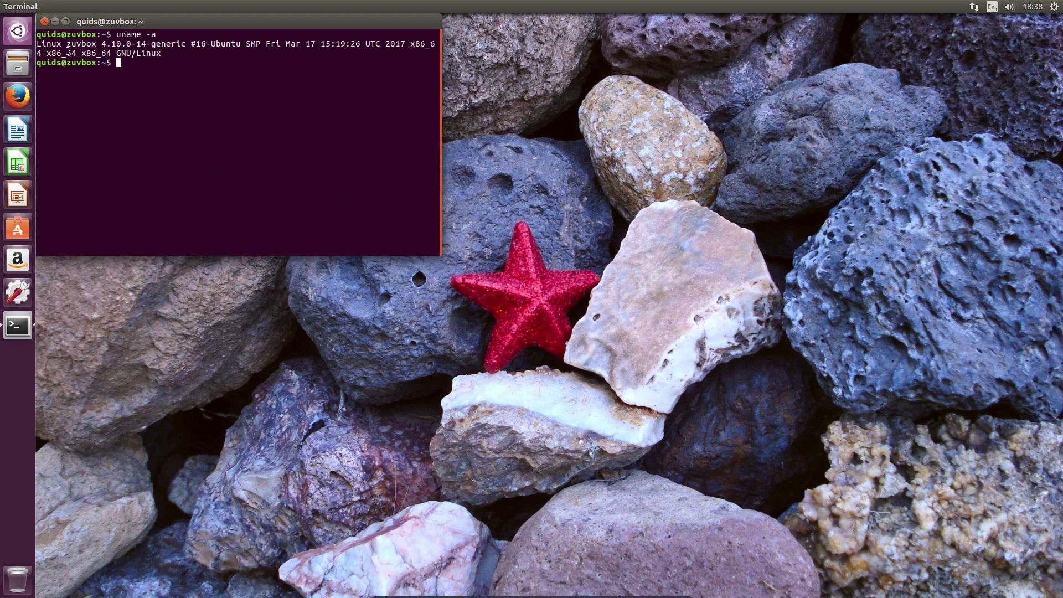
Close the terminal, launch Writer maximized, and switch to the Notebookbar toolbar layout.
{"action": "left_click", "coordinate": [45, 23]}
{"action": "left_click", "coordinate": [17, 130]}
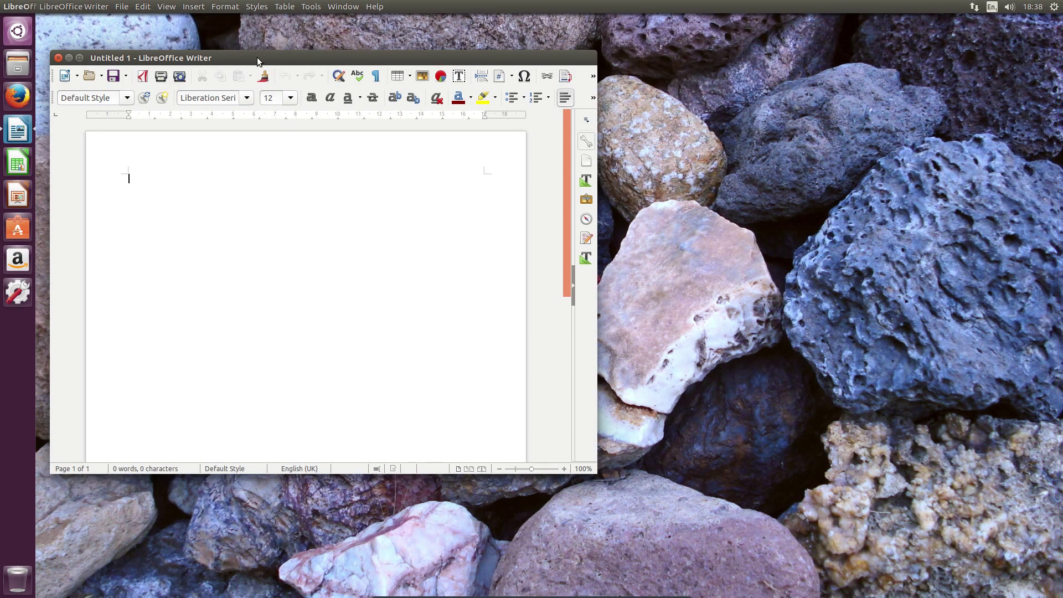
{"action": "double_click", "coordinate": [257, 57]}
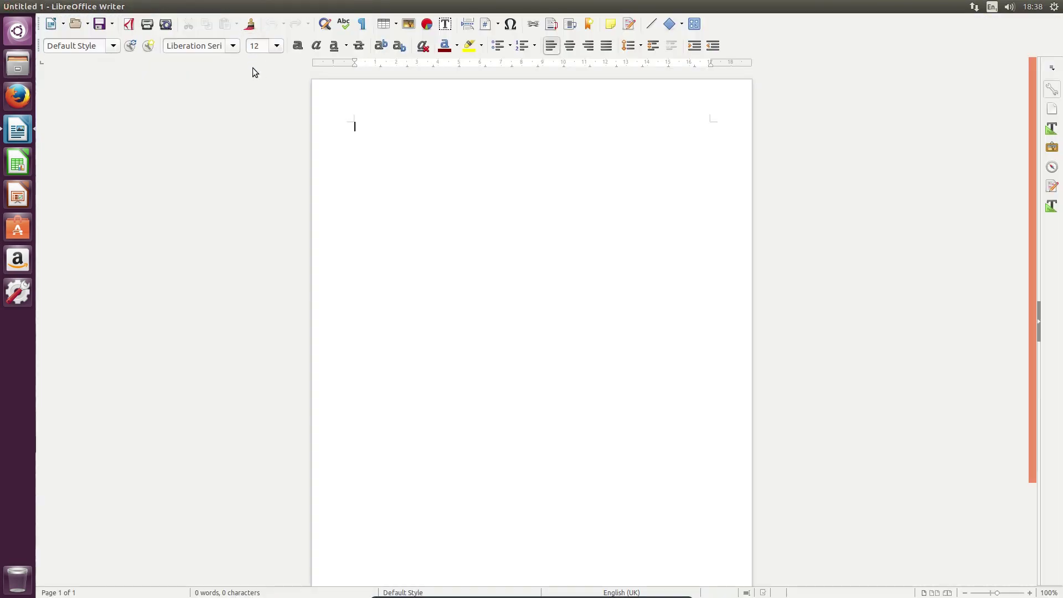
{"action": "mouse_move", "coordinate": [94, 7]}
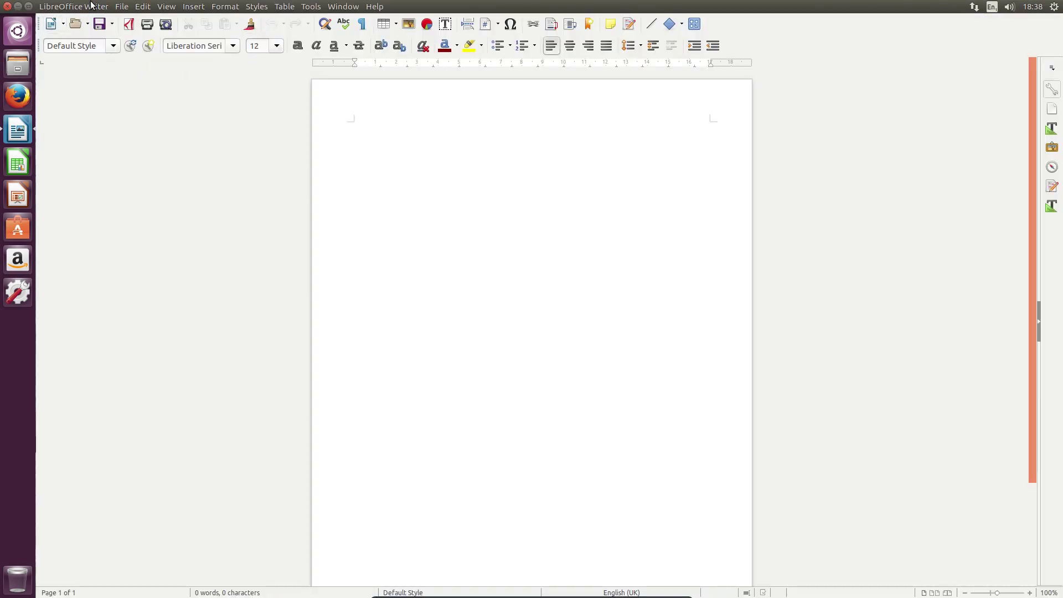
{"action": "left_click", "coordinate": [165, 7]}
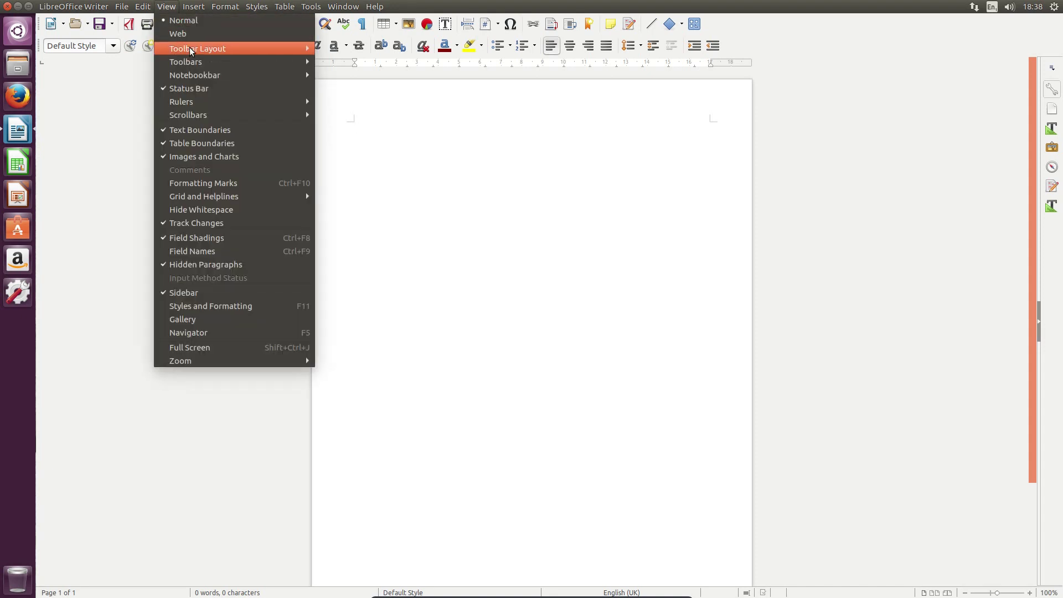
{"action": "mouse_move", "coordinate": [247, 66]}
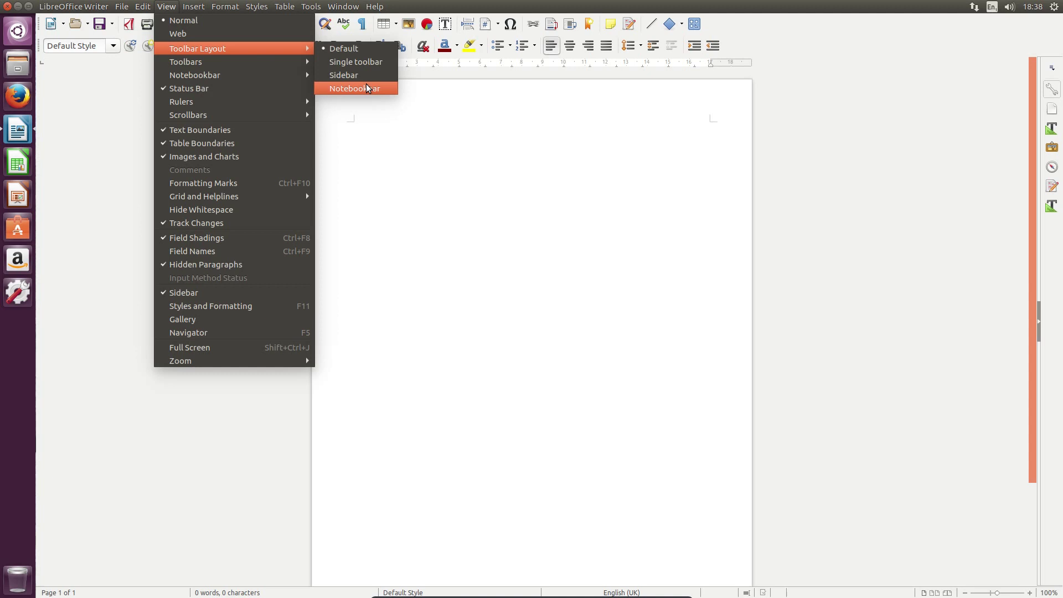
{"action": "left_click", "coordinate": [368, 89]}
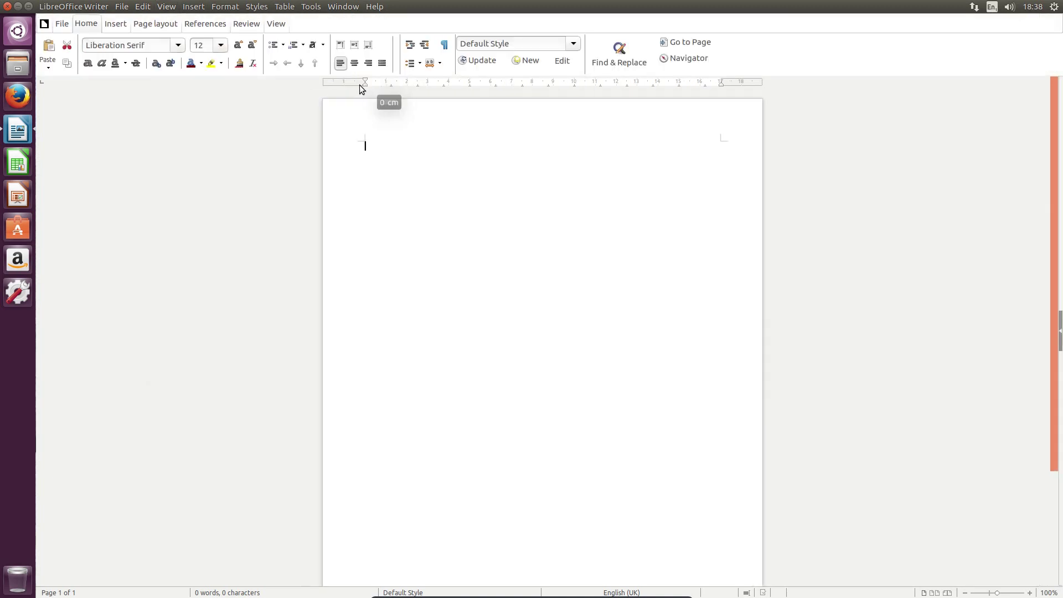
Try the Sidebar toolbar layout, then the Single toolbar layout.
{"action": "left_click", "coordinate": [165, 8]}
{"action": "mouse_move", "coordinate": [289, 49]}
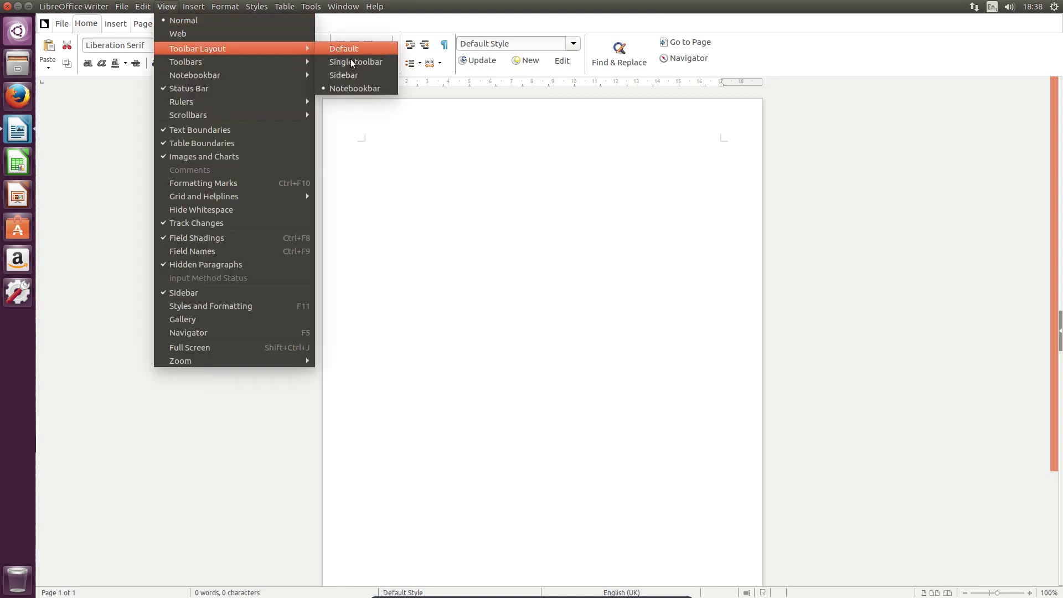
{"action": "left_click", "coordinate": [354, 76]}
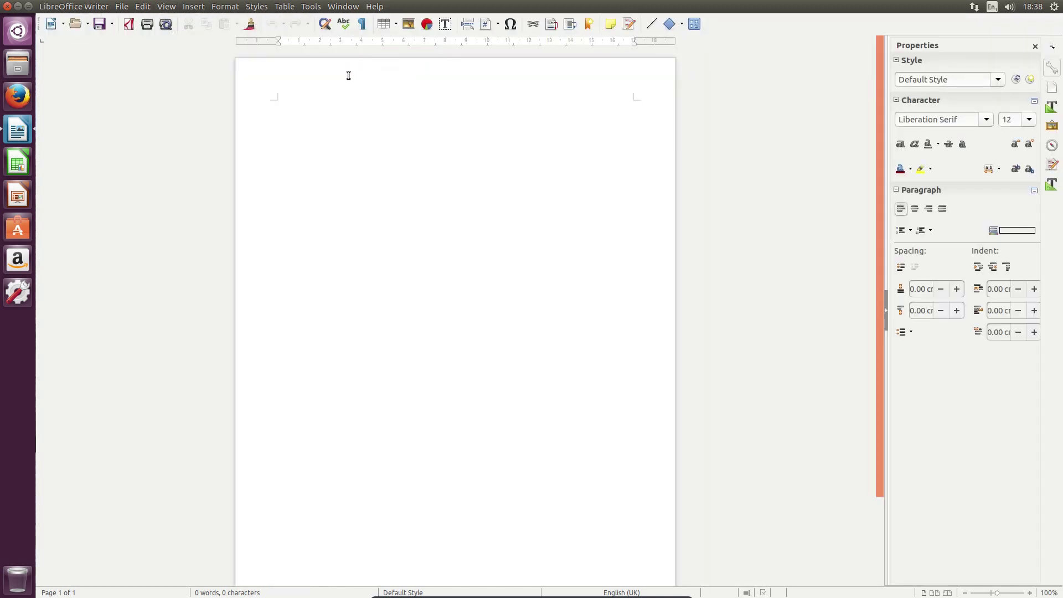
{"action": "left_click", "coordinate": [166, 8]}
{"action": "mouse_move", "coordinate": [194, 54]}
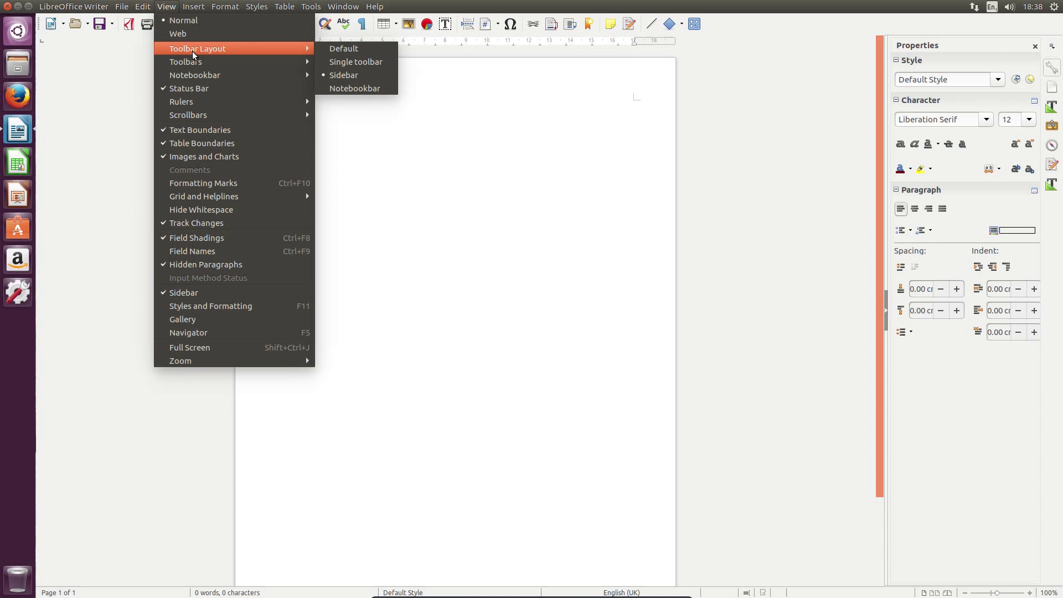
{"action": "left_click", "coordinate": [341, 62]}
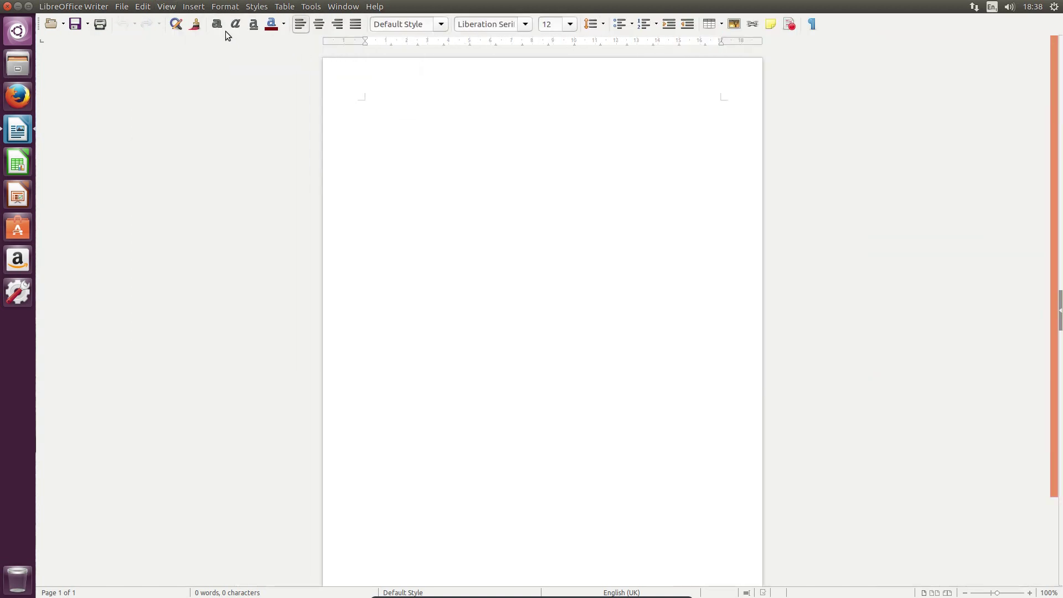
Return Writer to the Default two-row toolbar layout.
{"action": "left_click", "coordinate": [166, 6]}
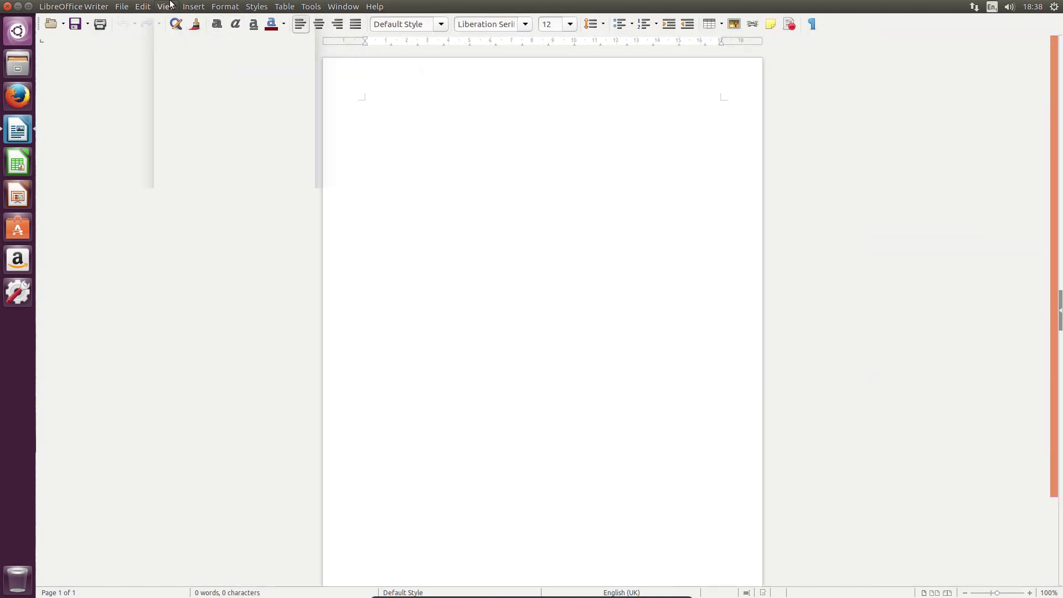
{"action": "mouse_move", "coordinate": [193, 52]}
{"action": "left_click", "coordinate": [347, 52]}
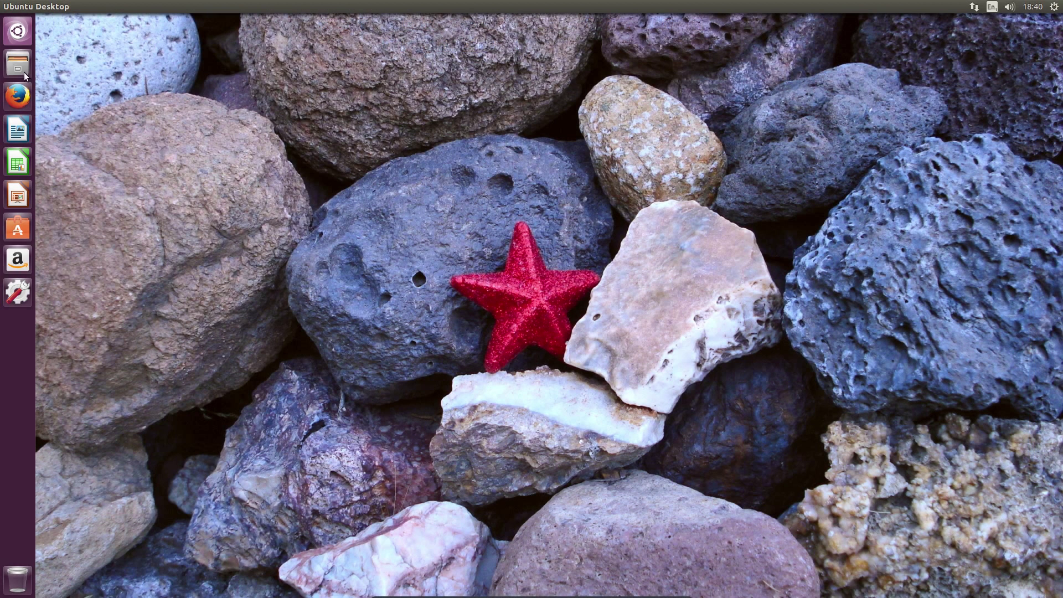
Open Files on Home and a terminal, and briefly launch then quit Ubuntu Software.
{"action": "left_click", "coordinate": [24, 72]}
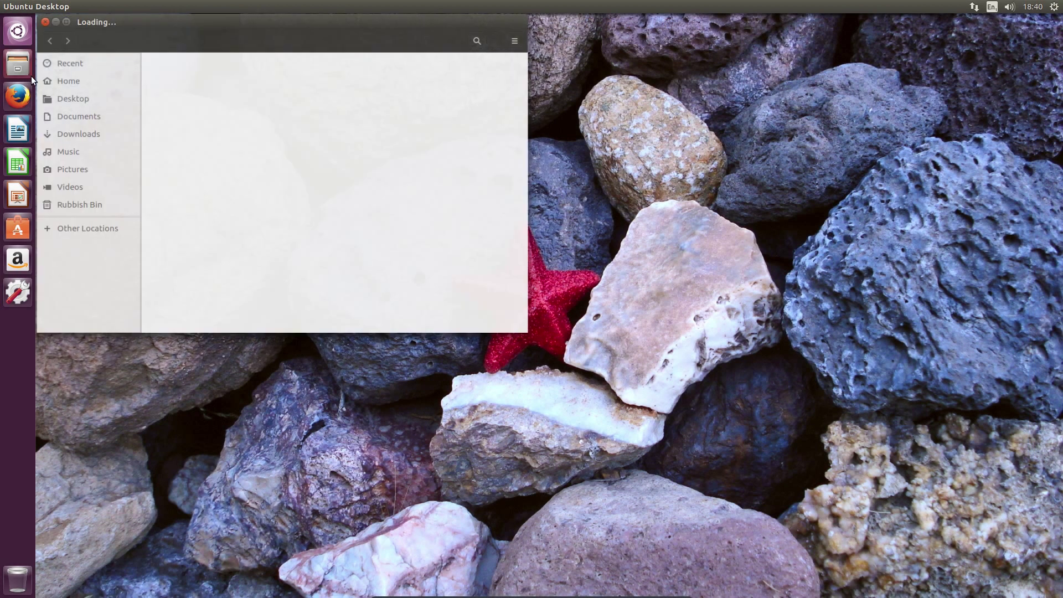
{"action": "key", "text": "ctrl+alt+t"}
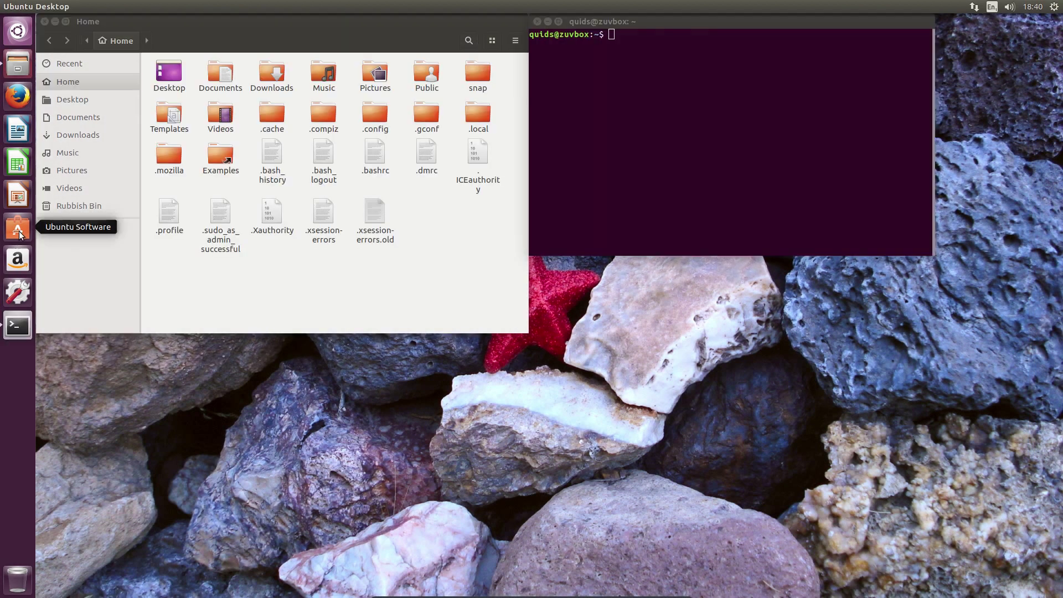
{"action": "left_click", "coordinate": [18, 233]}
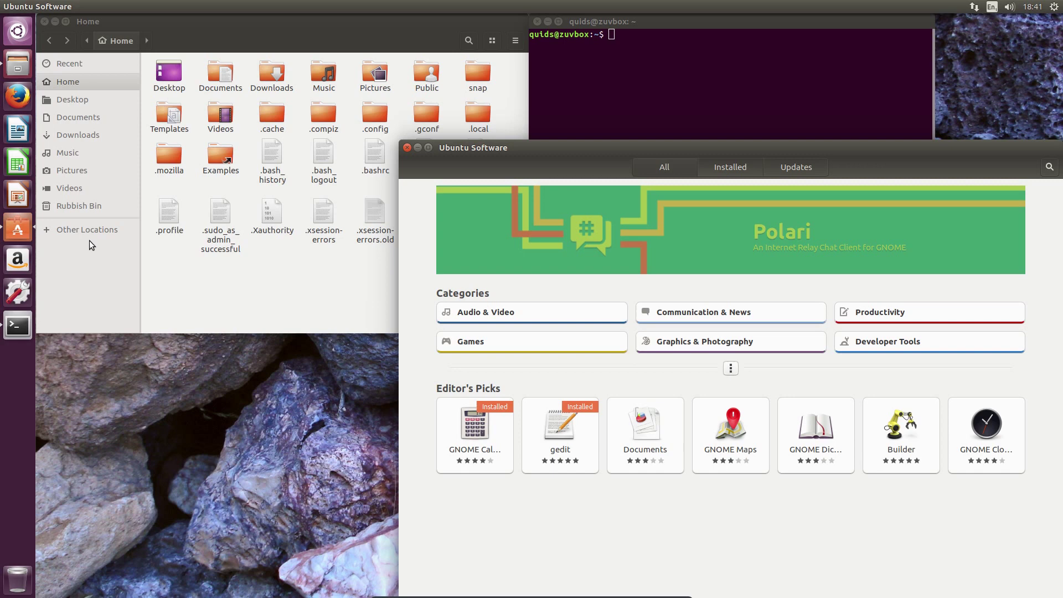
{"action": "key", "text": "ctrl+q"}
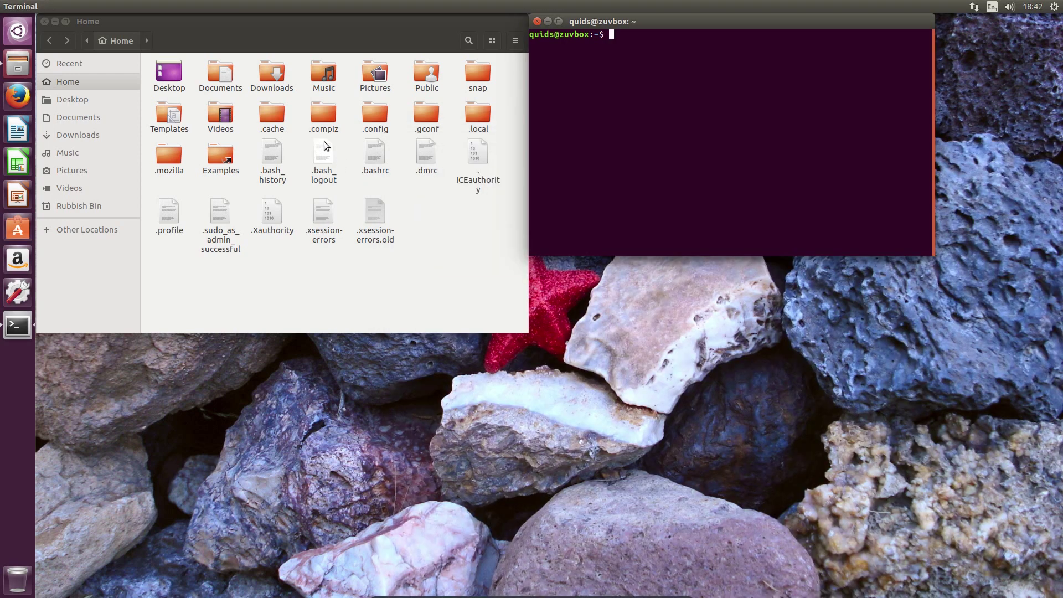
Browse into .local/share in Files, and type gsettings in the repositioned terminal.
{"action": "double_click", "coordinate": [478, 116]}
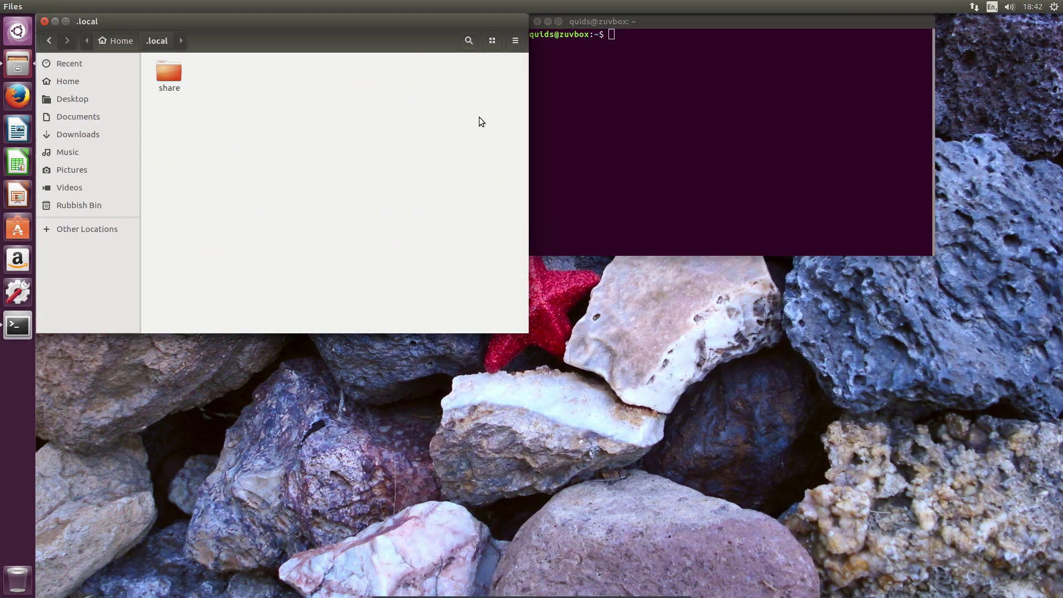
{"action": "double_click", "coordinate": [176, 70]}
{"action": "left_click_drag", "start_coordinate": [641, 27], "coordinate": [679, 176]}
{"action": "type", "text": "gsettings"}
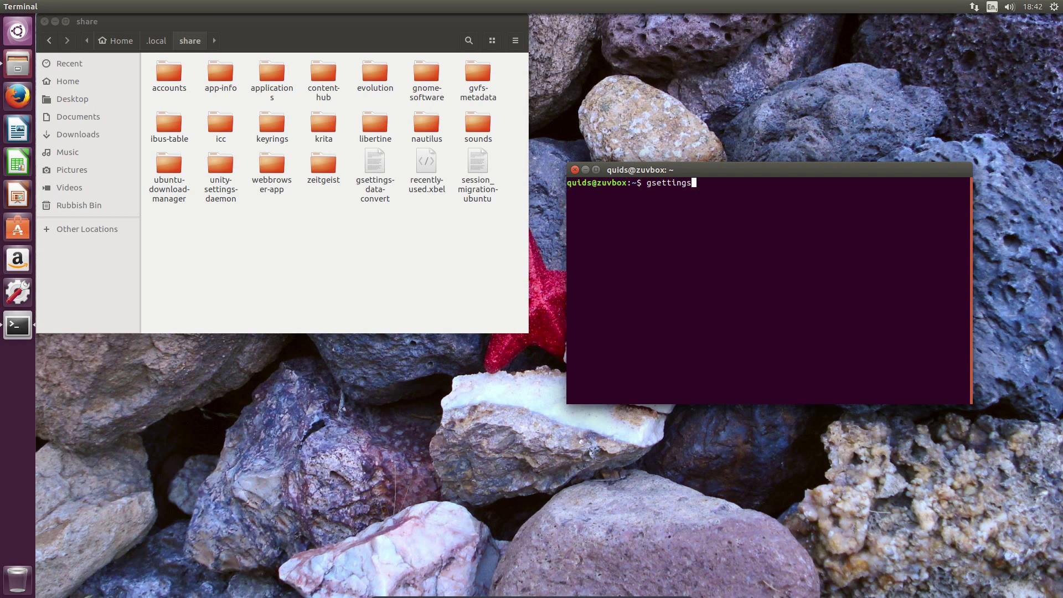
Launch the Unity 8 System Settings from a Dash search for 'sett' and view the Wi-Fi page.
{"action": "key", "text": "super"}
{"action": "type", "text": "sett"}
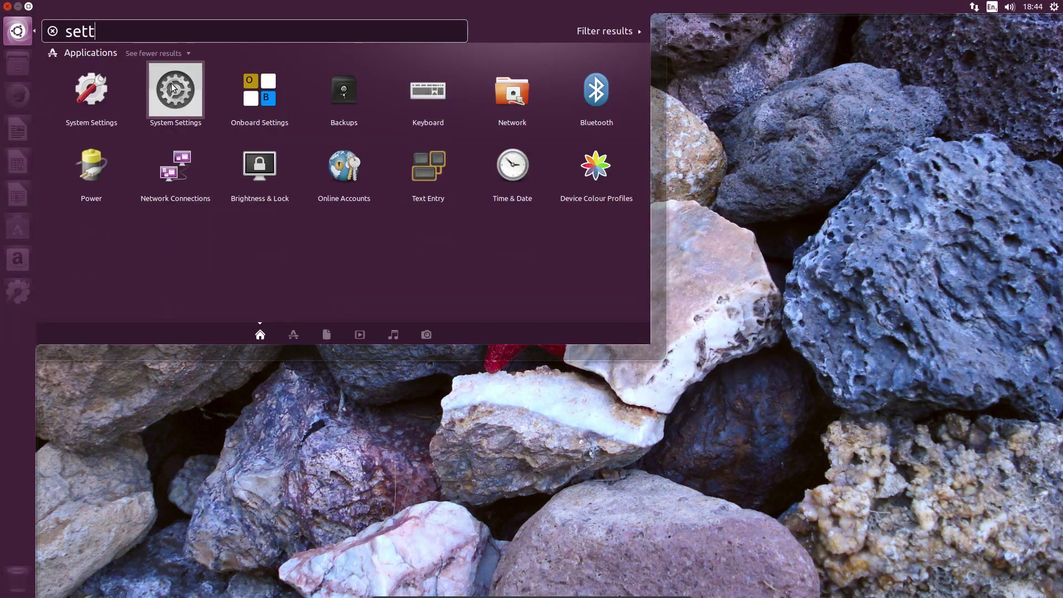
{"action": "left_click", "coordinate": [174, 89]}
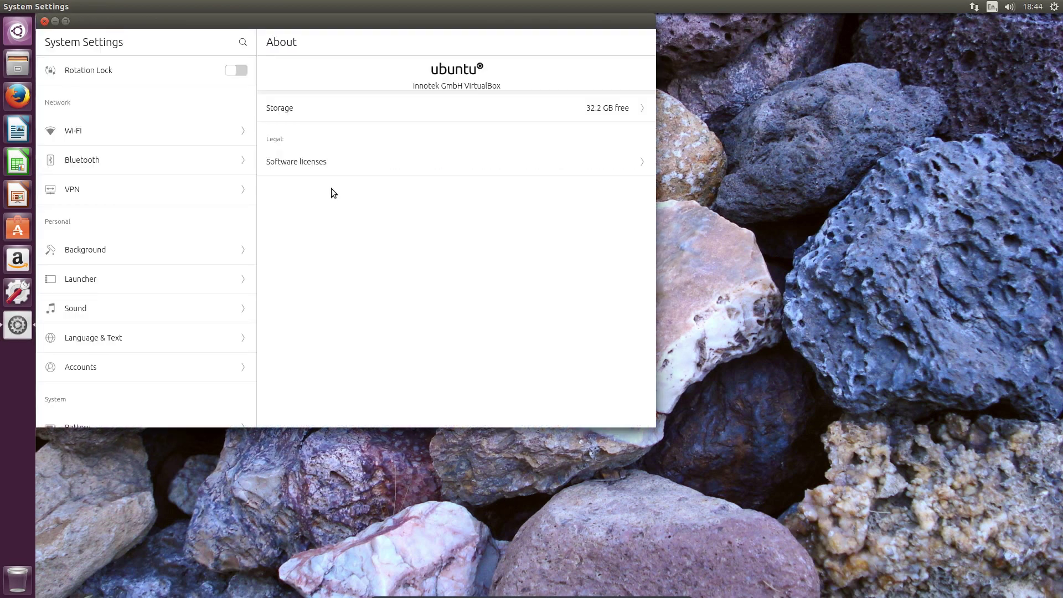
{"action": "left_click", "coordinate": [238, 130]}
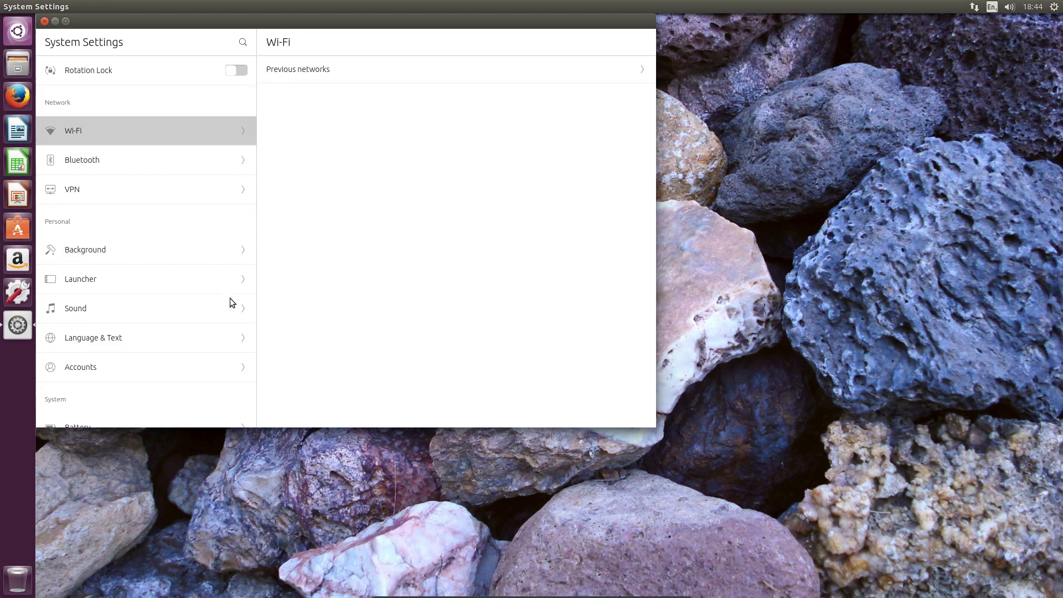
{"action": "scroll", "coordinate": [227, 332], "scroll_direction": "down", "scroll_amount": 5}
Raise the Mouse & Touchpad wheel scrolling speed, then bring up the Dash.
{"action": "left_click", "coordinate": [233, 362]}
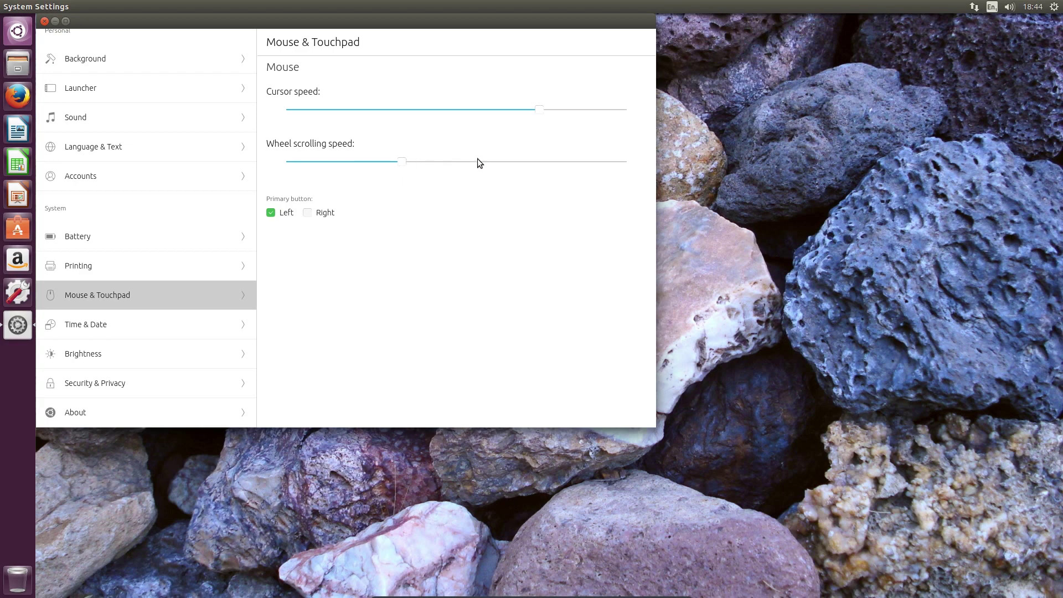
{"action": "left_click", "coordinate": [493, 162]}
{"action": "key", "text": "super"}
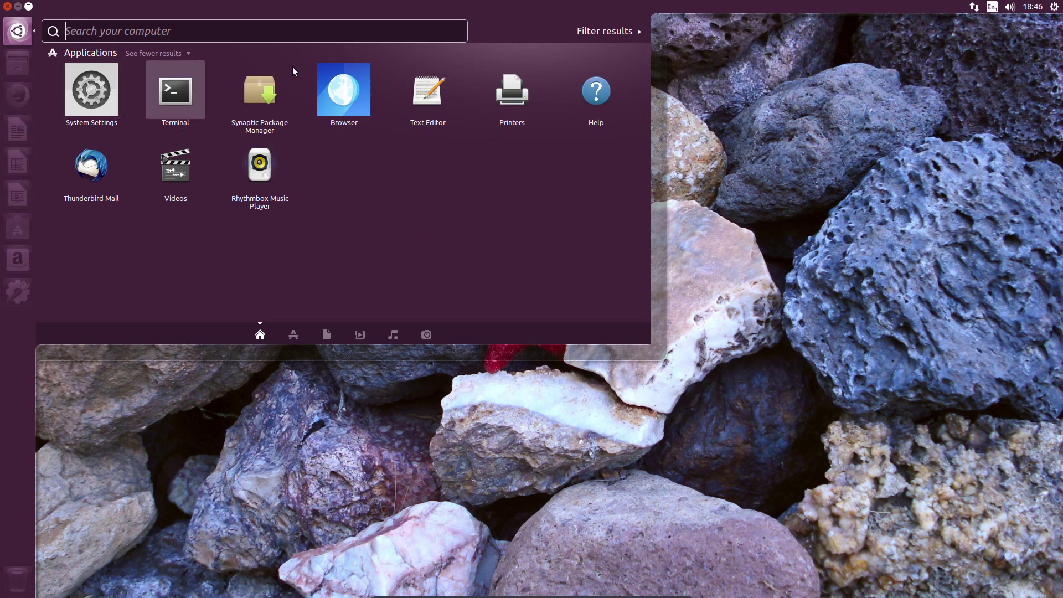
Switch the Dash to Applications and scroll down to the Dash plugins section.
{"action": "key", "text": "super+a"}
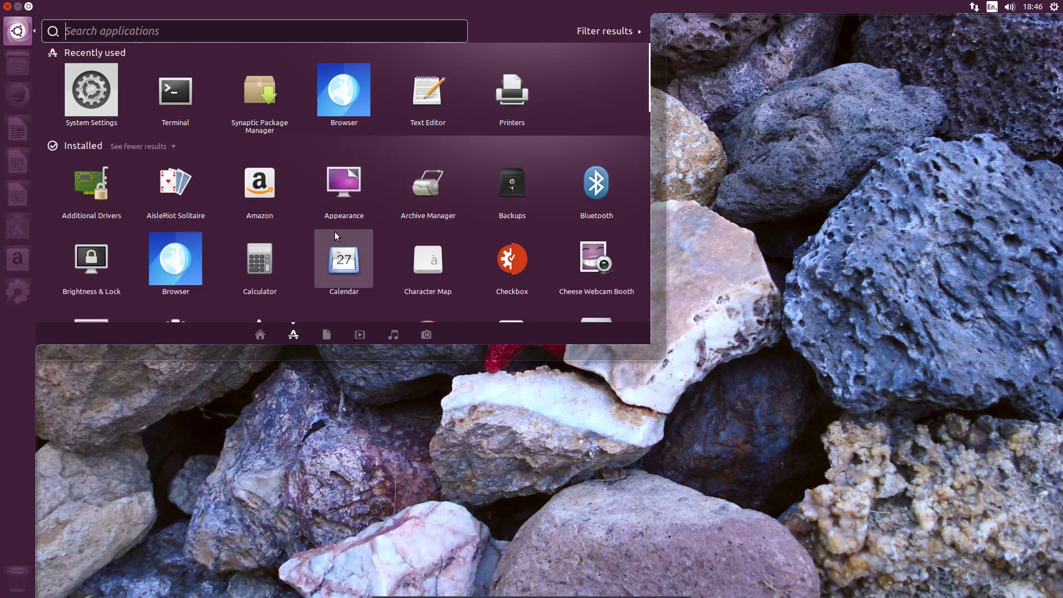
{"action": "scroll", "coordinate": [351, 234], "scroll_direction": "down", "scroll_amount": 5}
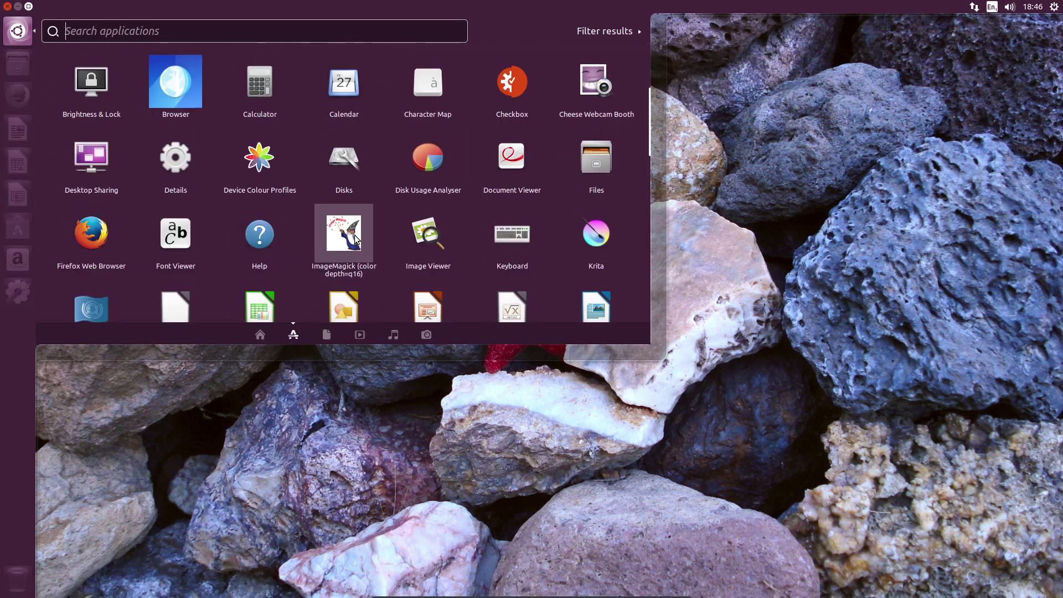
{"action": "scroll", "coordinate": [356, 236], "scroll_direction": "down", "scroll_amount": 5}
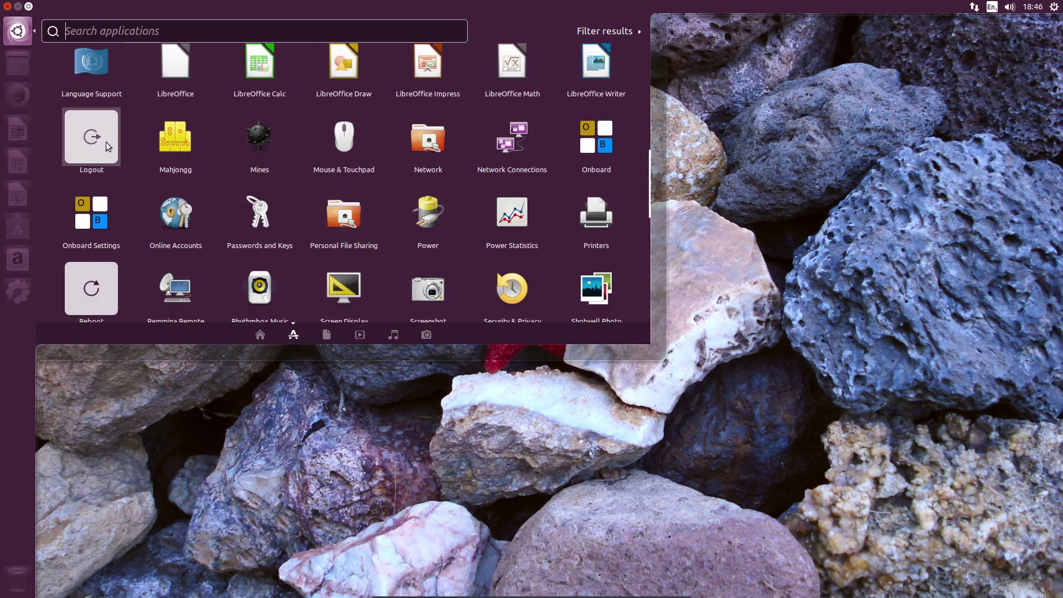
{"action": "scroll", "coordinate": [112, 165], "scroll_direction": "down", "scroll_amount": 4}
{"action": "scroll", "coordinate": [115, 173], "scroll_direction": "down", "scroll_amount": 2}
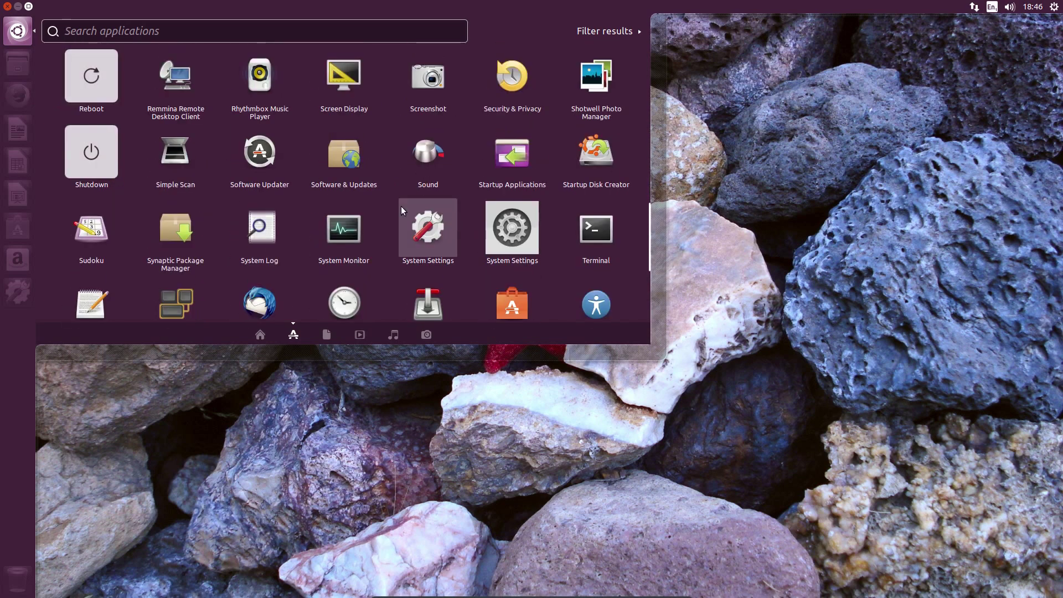
{"action": "scroll", "coordinate": [315, 207], "scroll_direction": "down", "scroll_amount": 2}
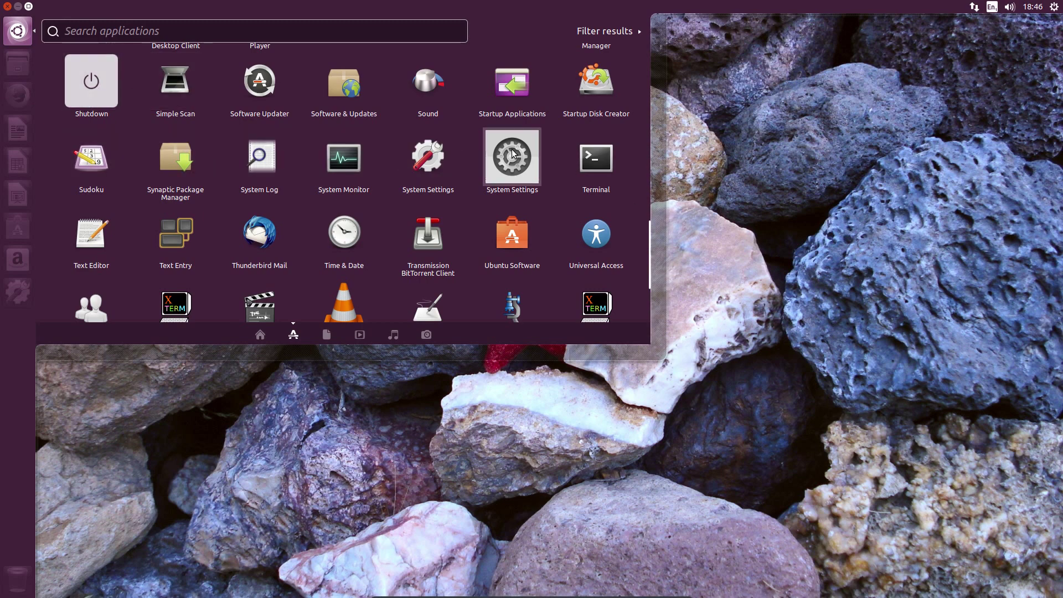
{"action": "scroll", "coordinate": [499, 195], "scroll_direction": "down", "scroll_amount": 2}
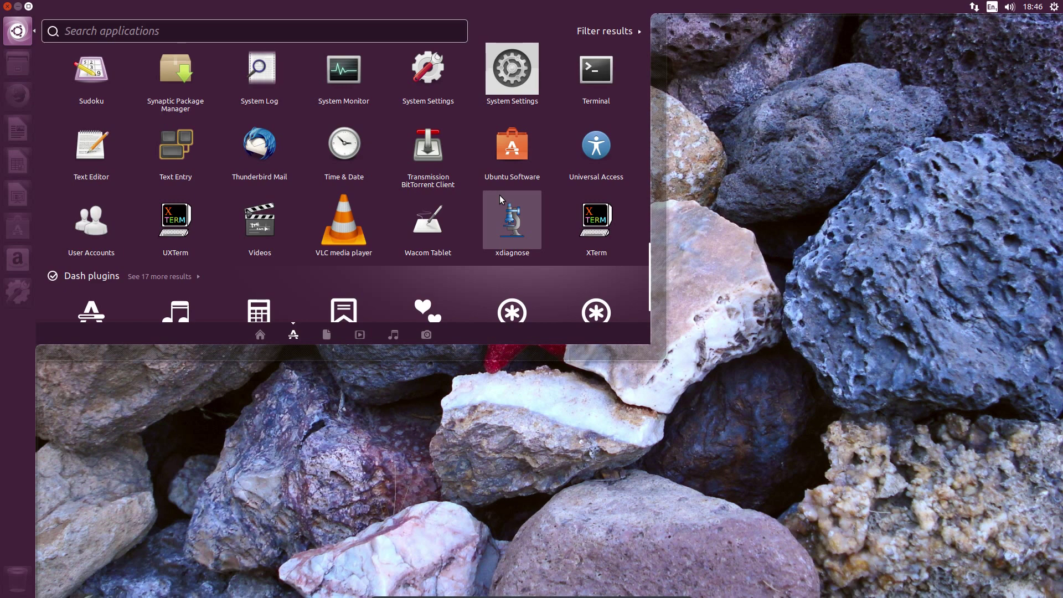
{"action": "scroll", "coordinate": [463, 235], "scroll_direction": "down", "scroll_amount": 1}
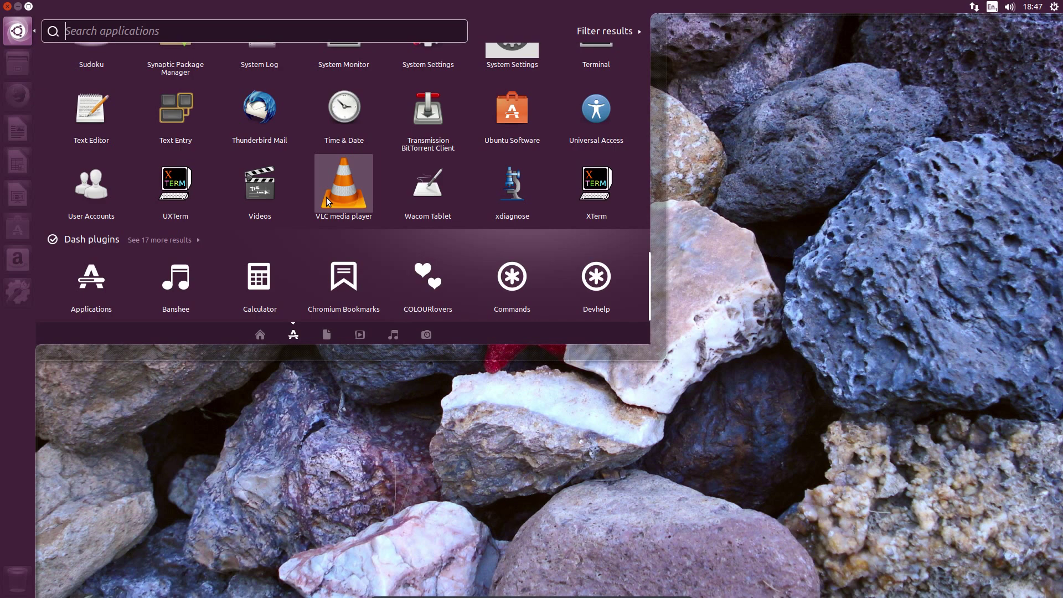
{"action": "left_click", "coordinate": [364, 197]}
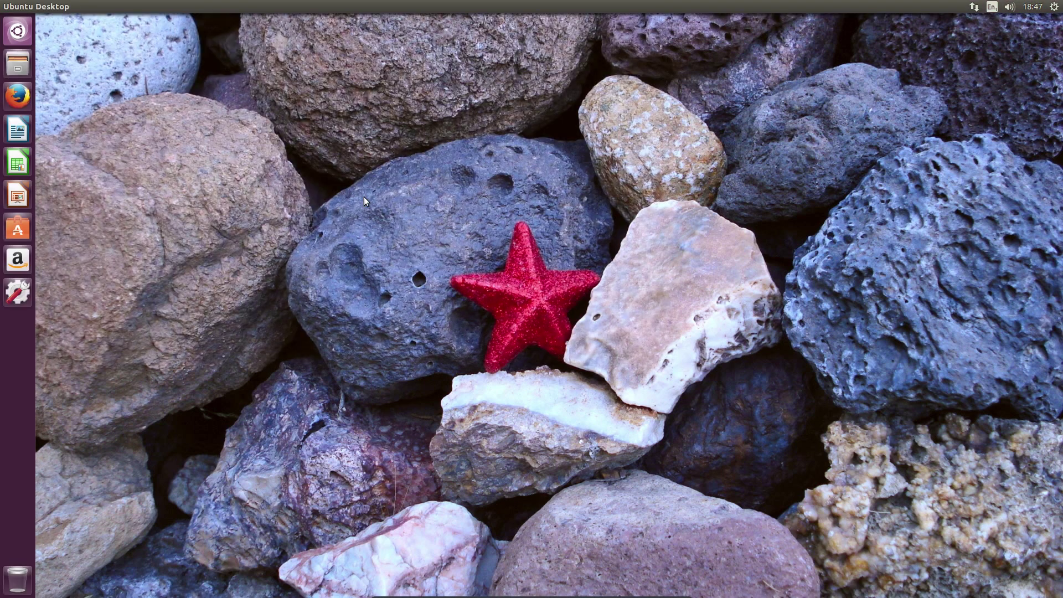